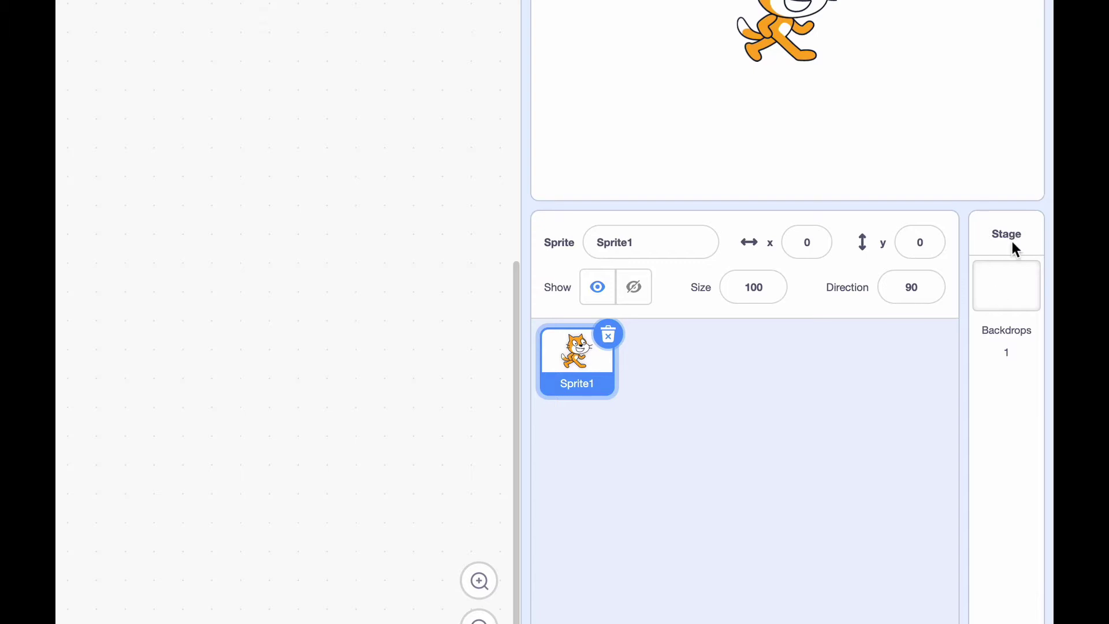
Step: Select the Stage in the sprite list so backdrop blocks appear for the empty project
click(1008, 286)
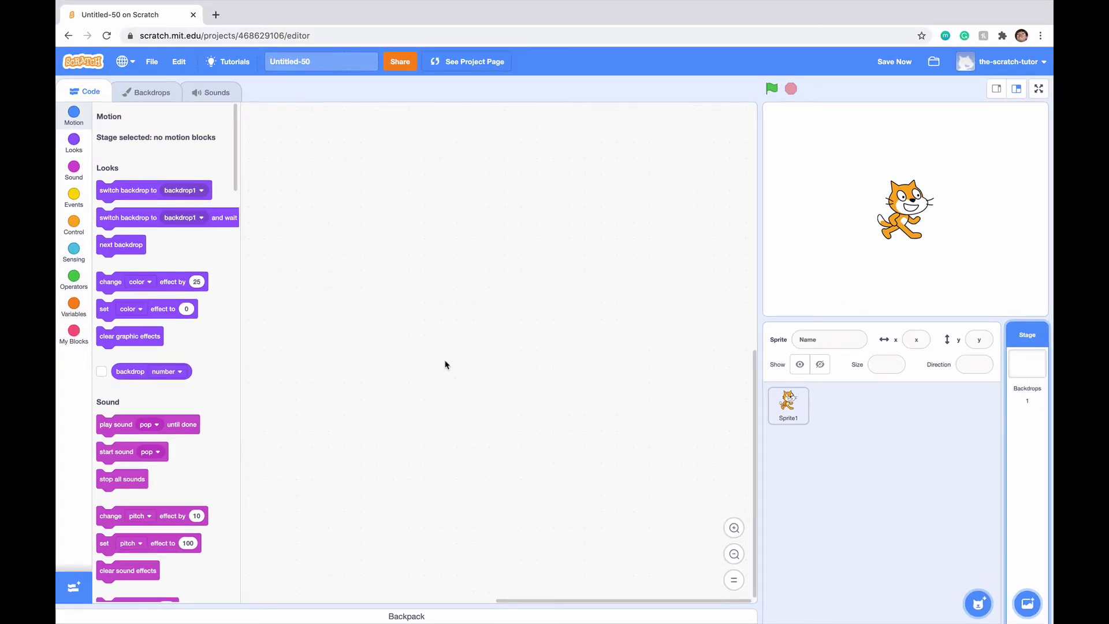
Step: Paint a purple freehand zigzag across the canvas of backdrop1 with the Brush
click(148, 94)
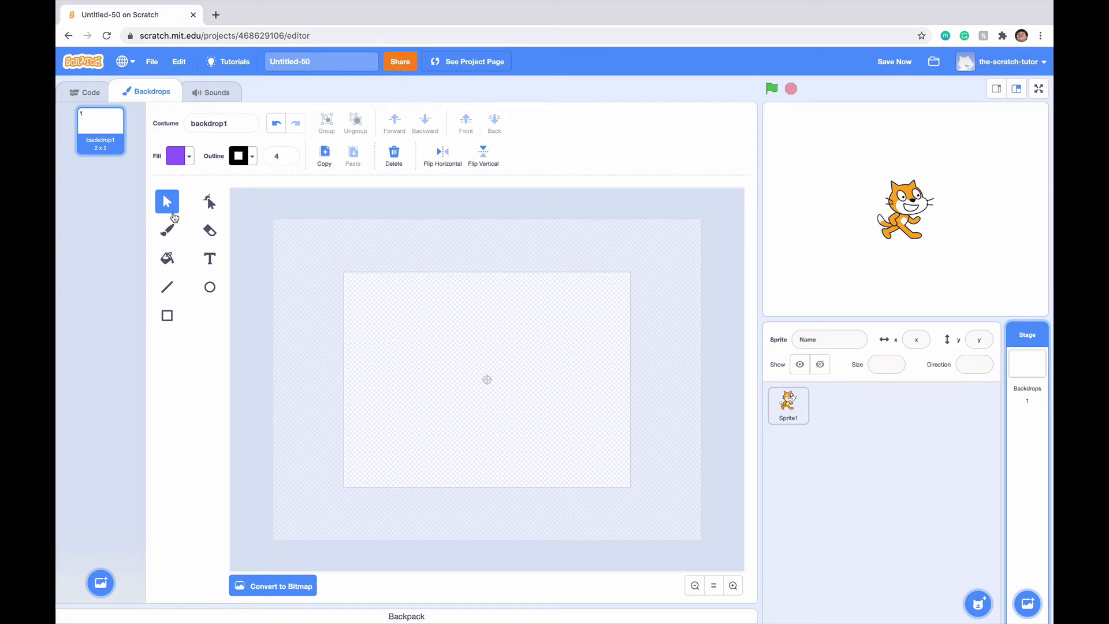
click(167, 230)
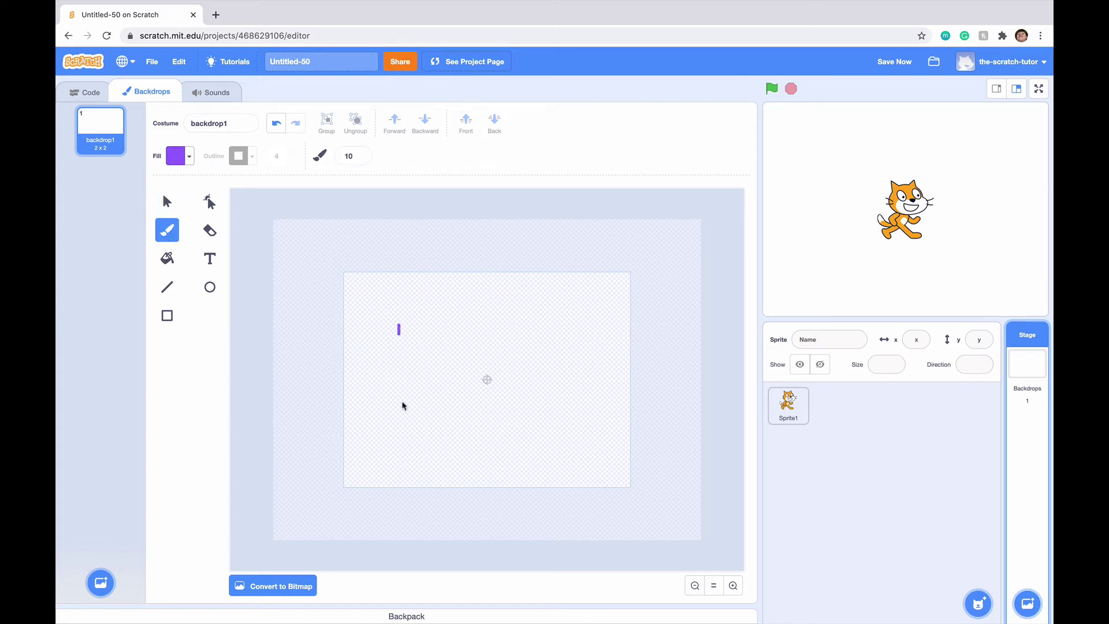
drag(399, 326, 555, 367)
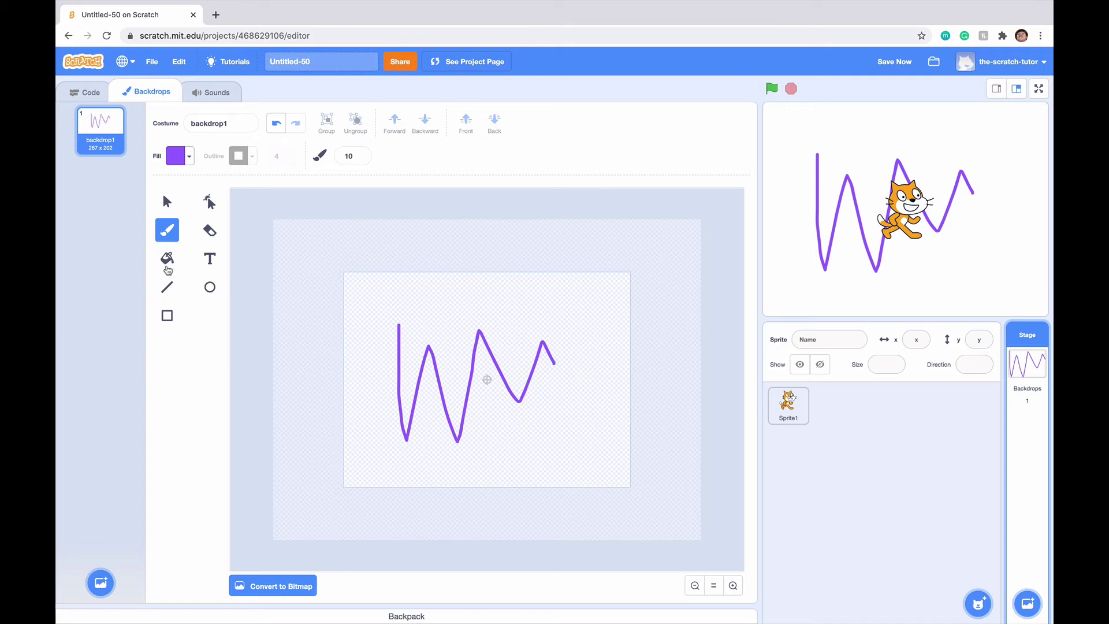
click(168, 258)
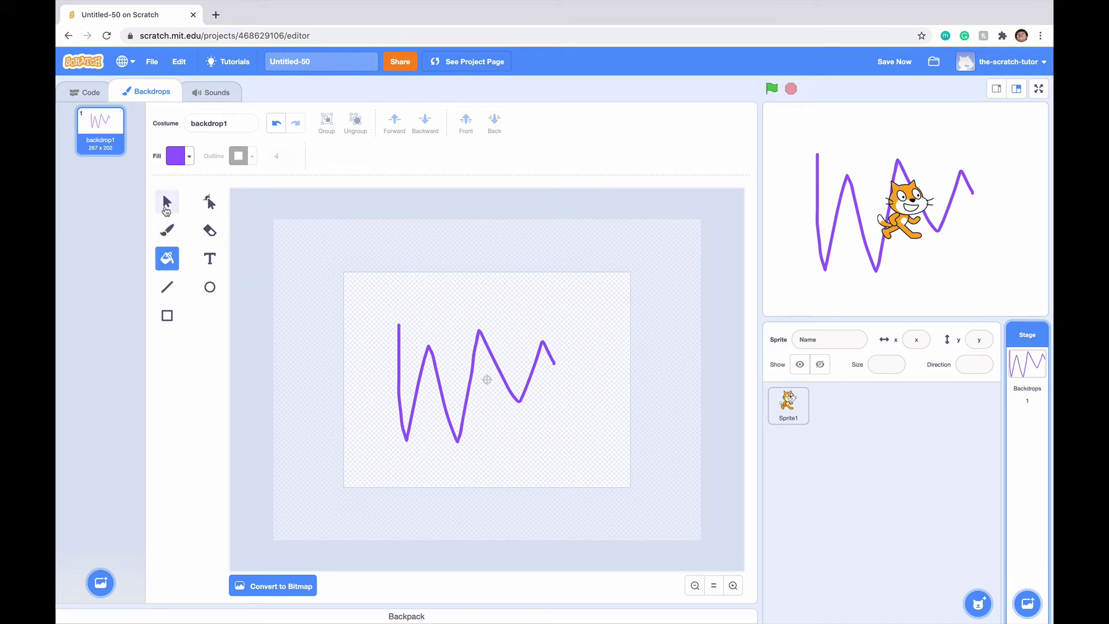
click(167, 202)
mouse_move(100, 583)
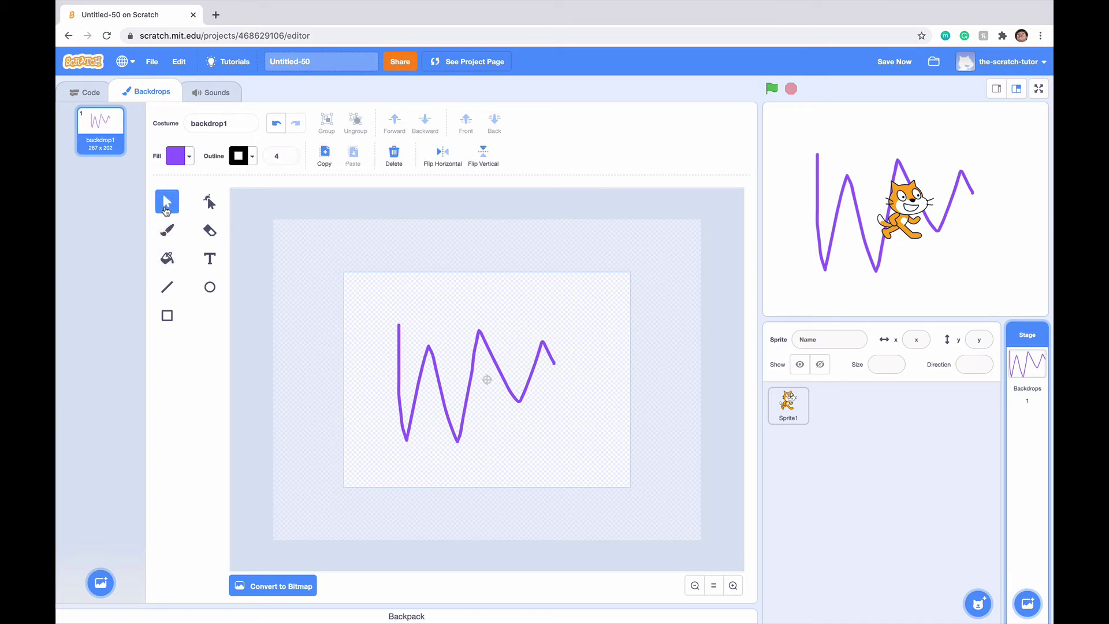
Step: Open the Choose a Backdrop library of ready-made backdrops
click(101, 582)
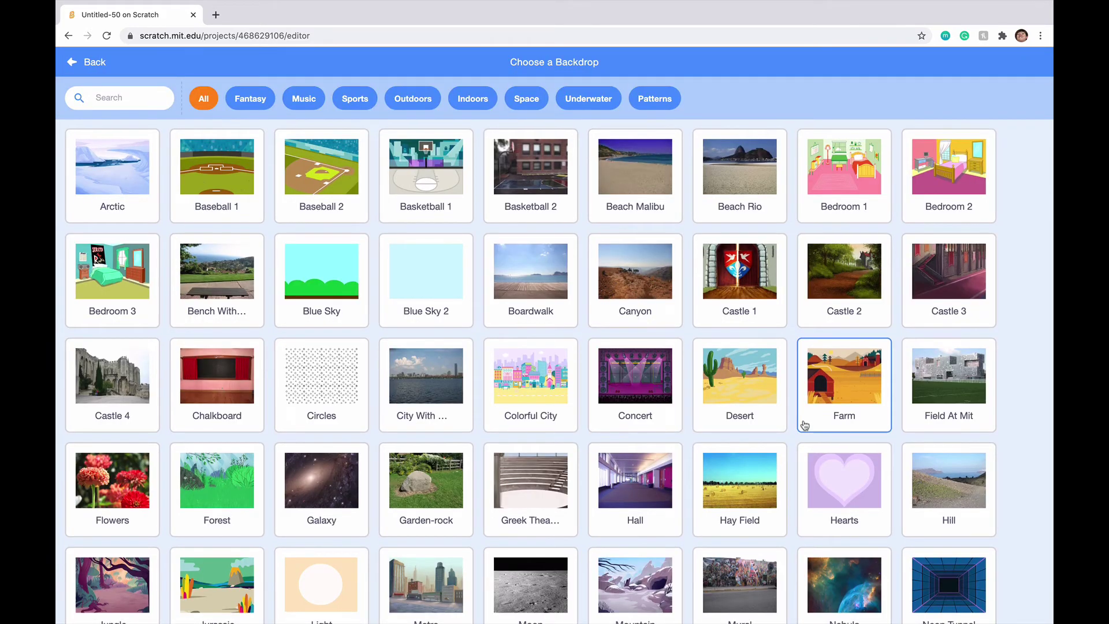
scroll(805, 425, down, 3)
scroll(804, 425, down, 4)
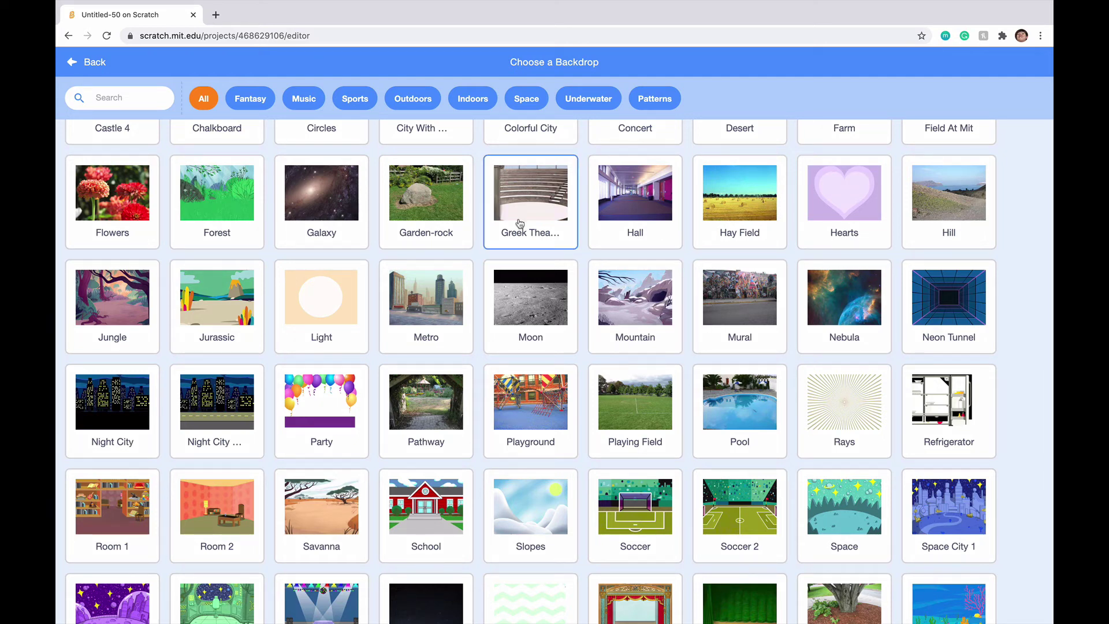
Step: Pick the Forest tile so it appears on the stage behind the cat
click(198, 201)
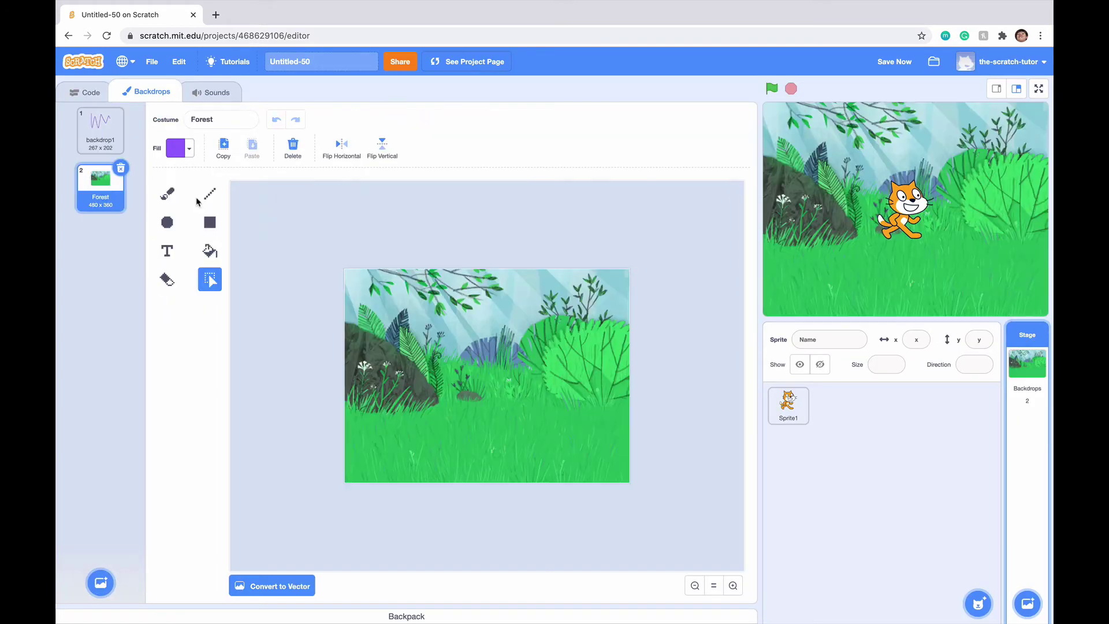